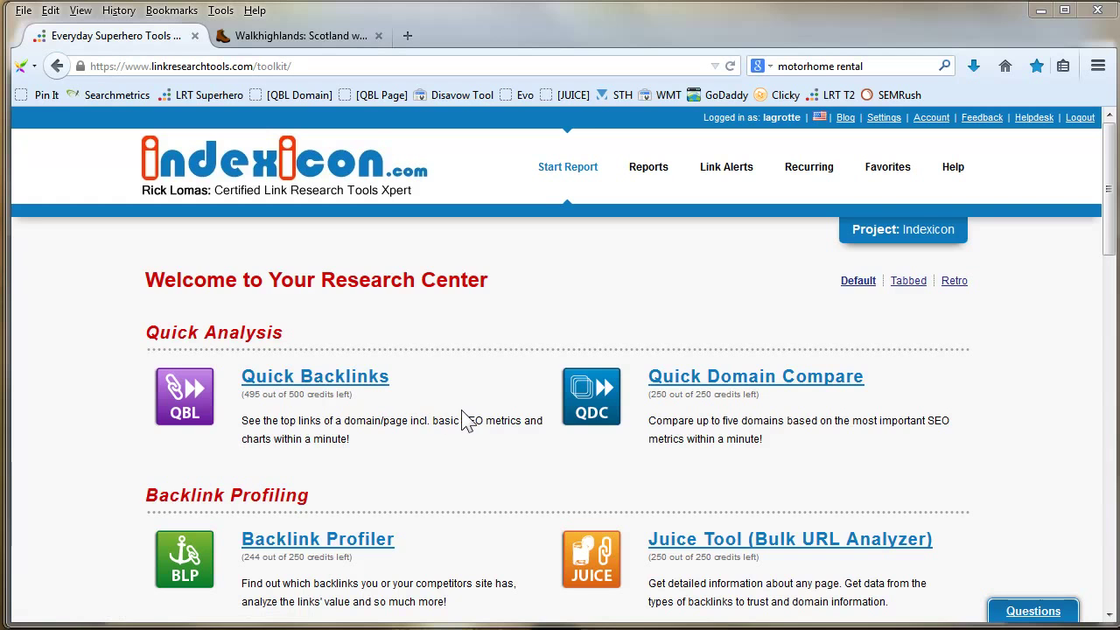
pyautogui.click(345, 382)
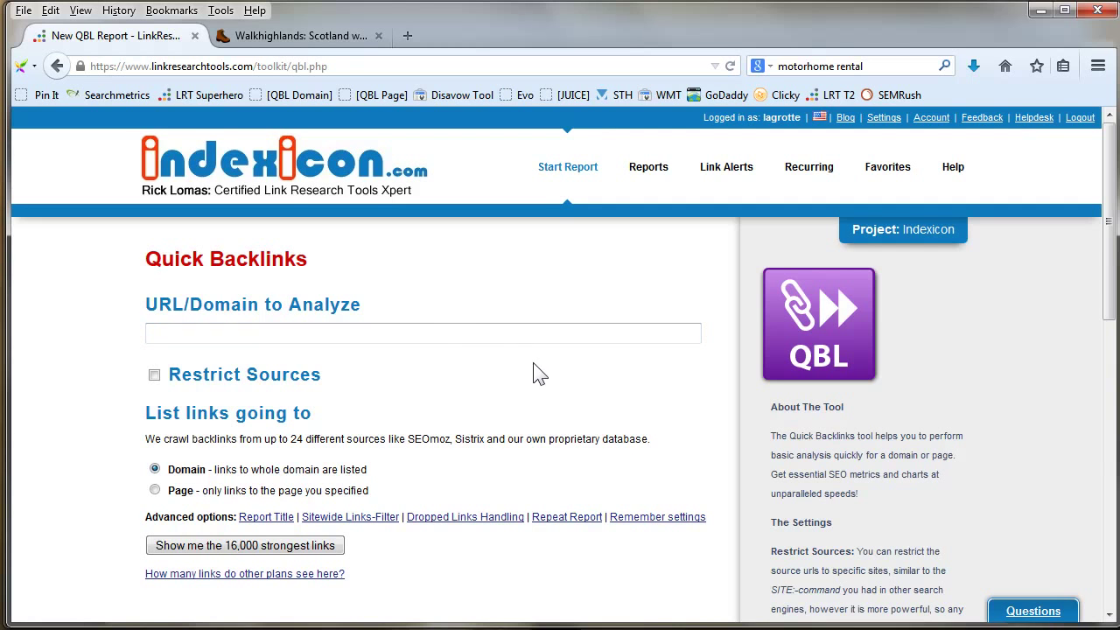
pyautogui.click(315, 33)
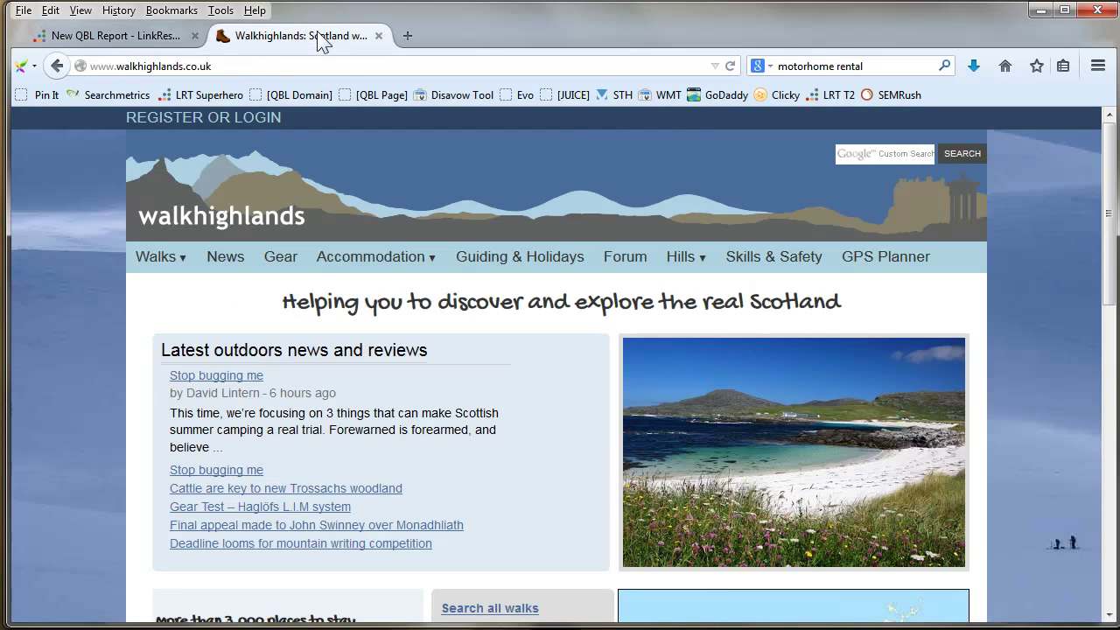
pyautogui.click(255, 66)
pyautogui.hotkey('ctrl', 'c')
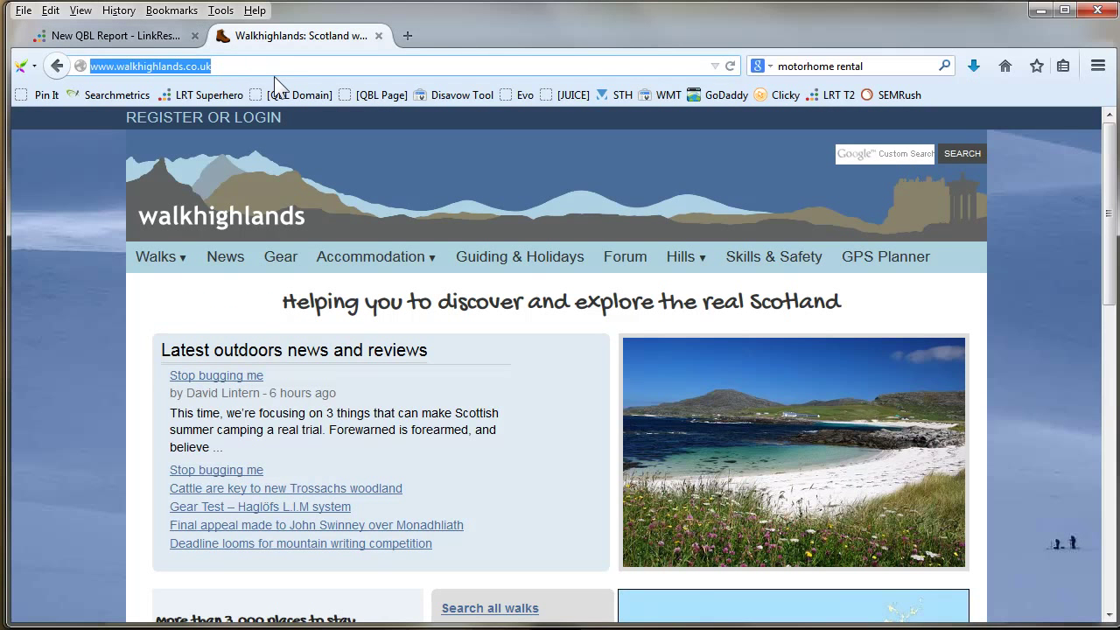
pyautogui.click(147, 39)
pyautogui.click(255, 332)
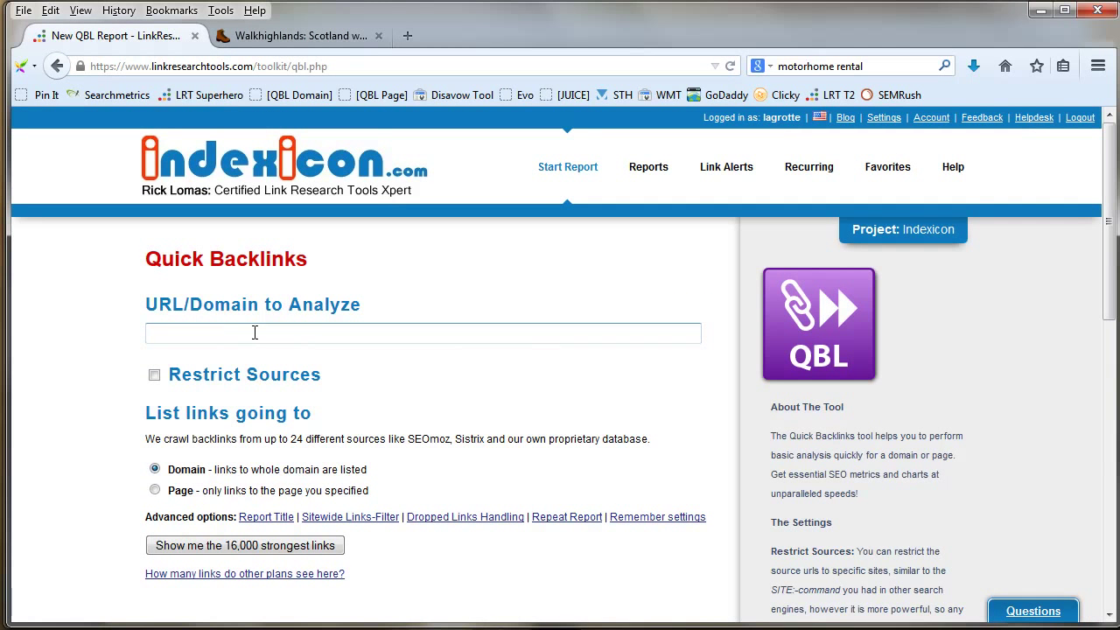
pyautogui.hotkey('ctrl', 'v')
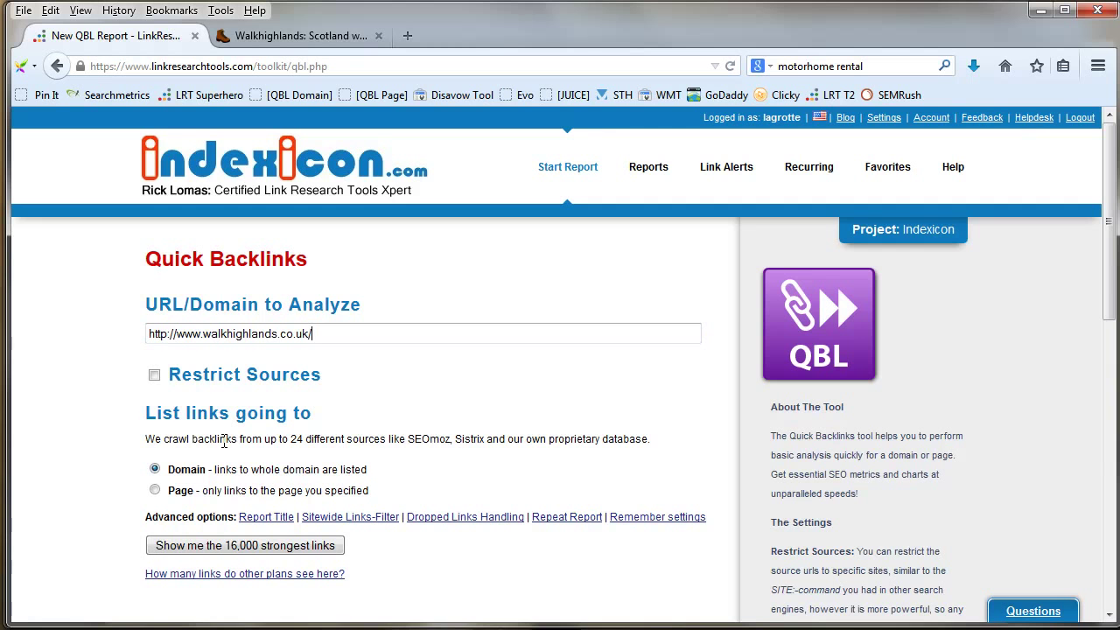
# Set the sitewide links filter to skip after 5 links per domain and run the report for the 16,000 strongest links.
pyautogui.moveTo(1109, 278); pyautogui.dragTo(1109, 369)
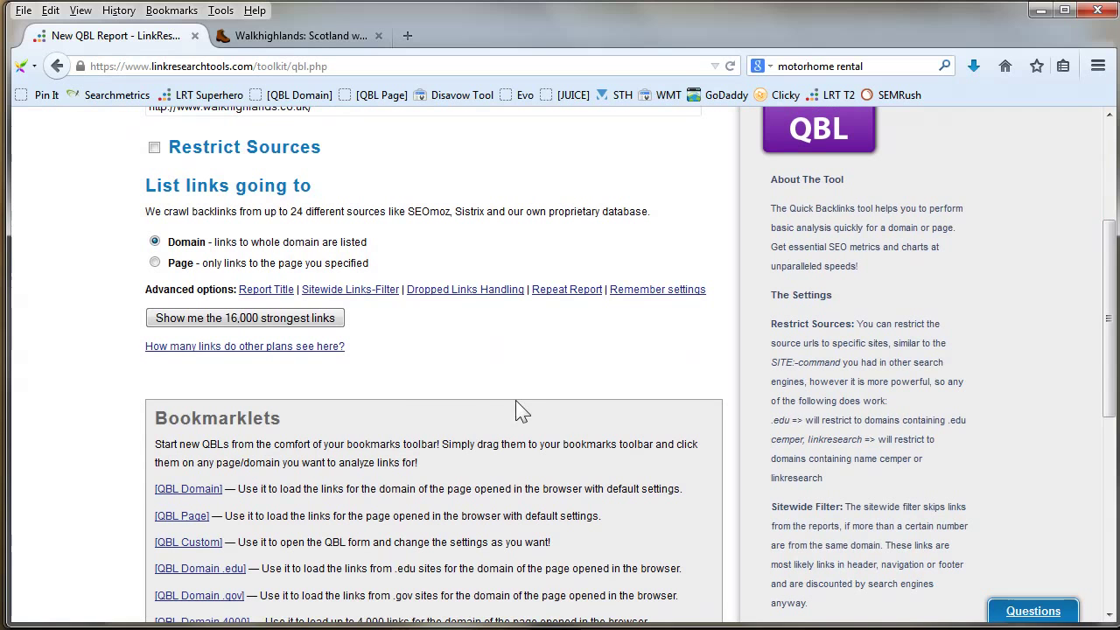
pyautogui.click(374, 289)
pyautogui.click(153, 437)
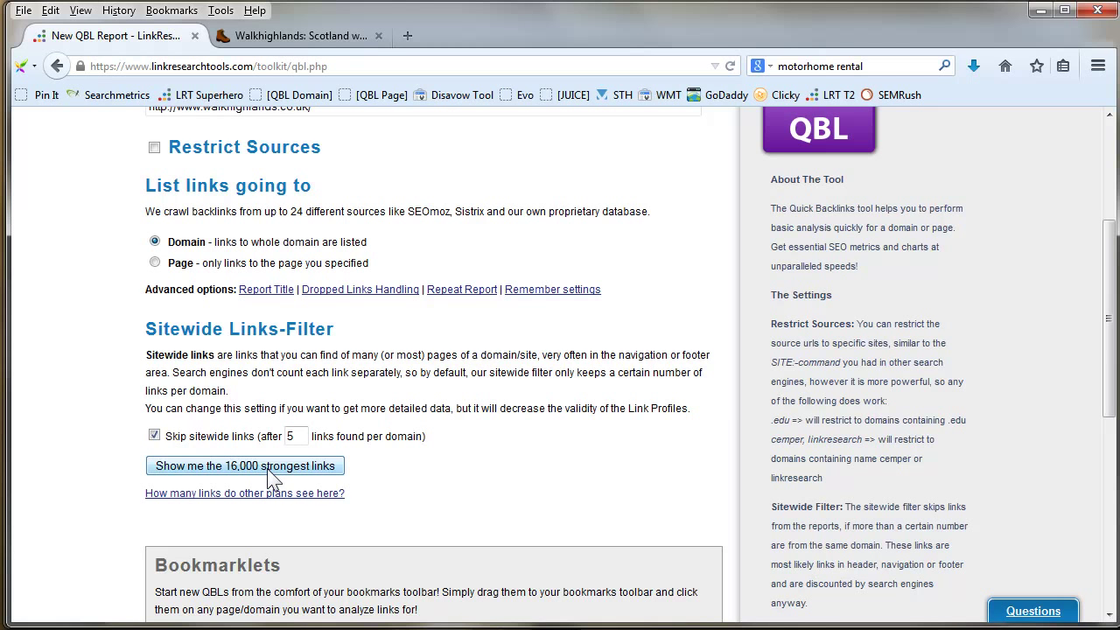
pyautogui.click(282, 467)
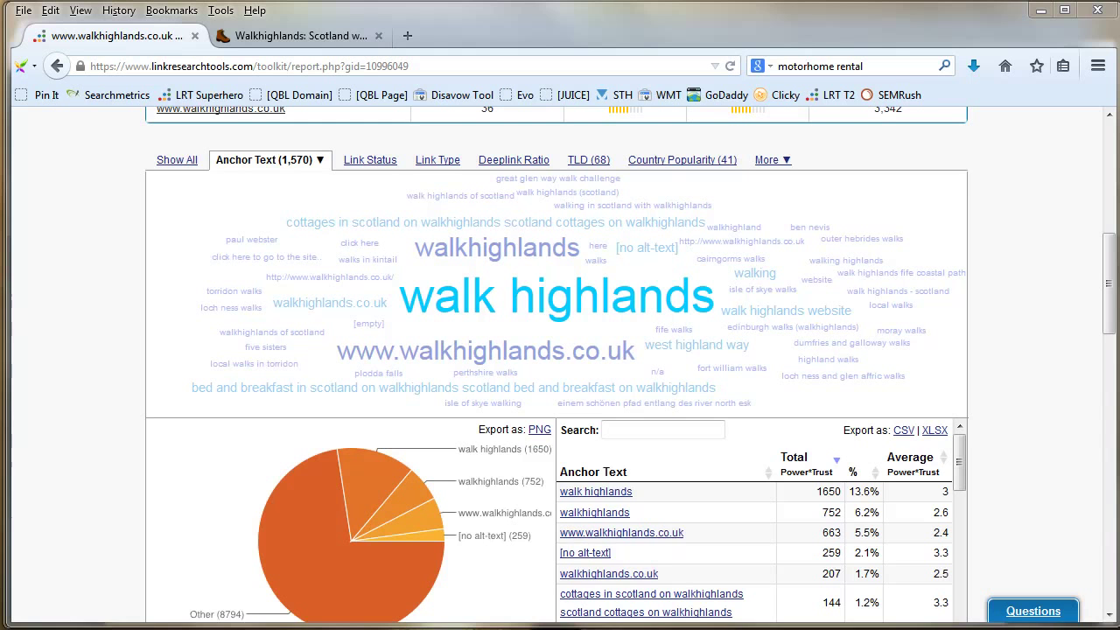
# Export the finished walkhighlands.co.uk backlink report as a PDF.
pyautogui.moveTo(1108, 274); pyautogui.dragTo(1109, 185)
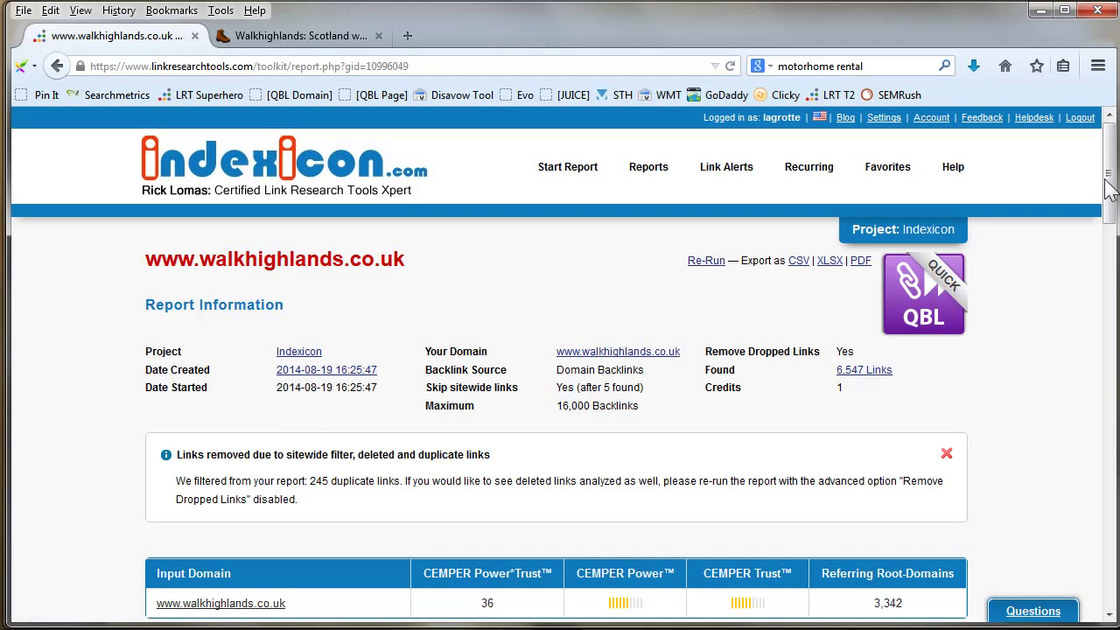
pyautogui.click(861, 262)
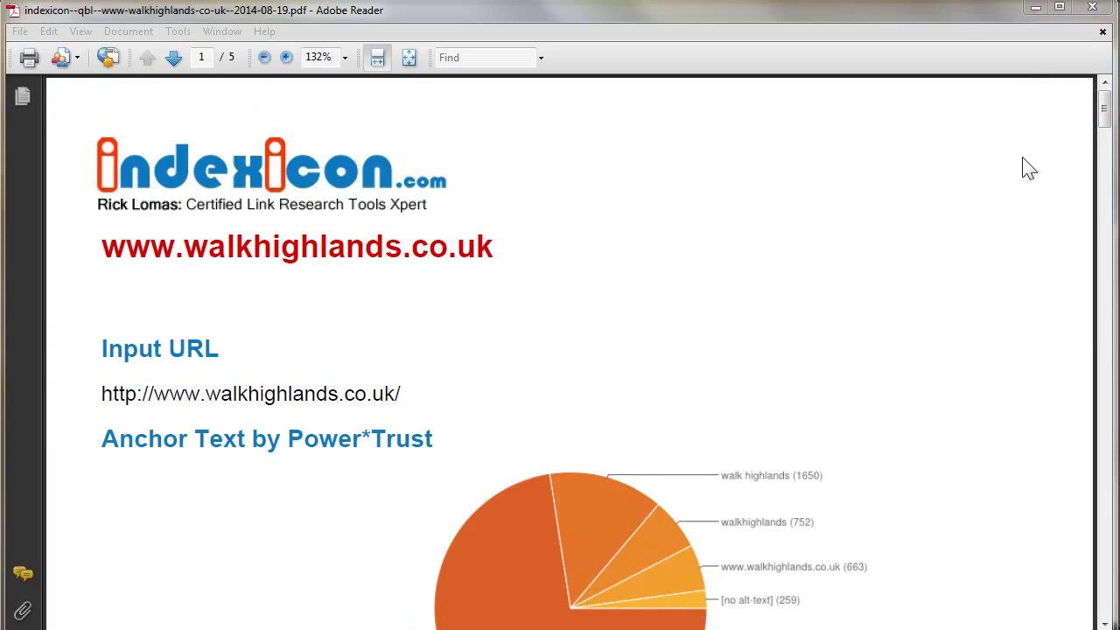
# Review the PDF report's pie charts, from anchor text and link type through deeplink ratio, TLD and country to IP and Class-C popularity.
pyautogui.moveTo(1104, 107); pyautogui.dragTo(1109, 129)
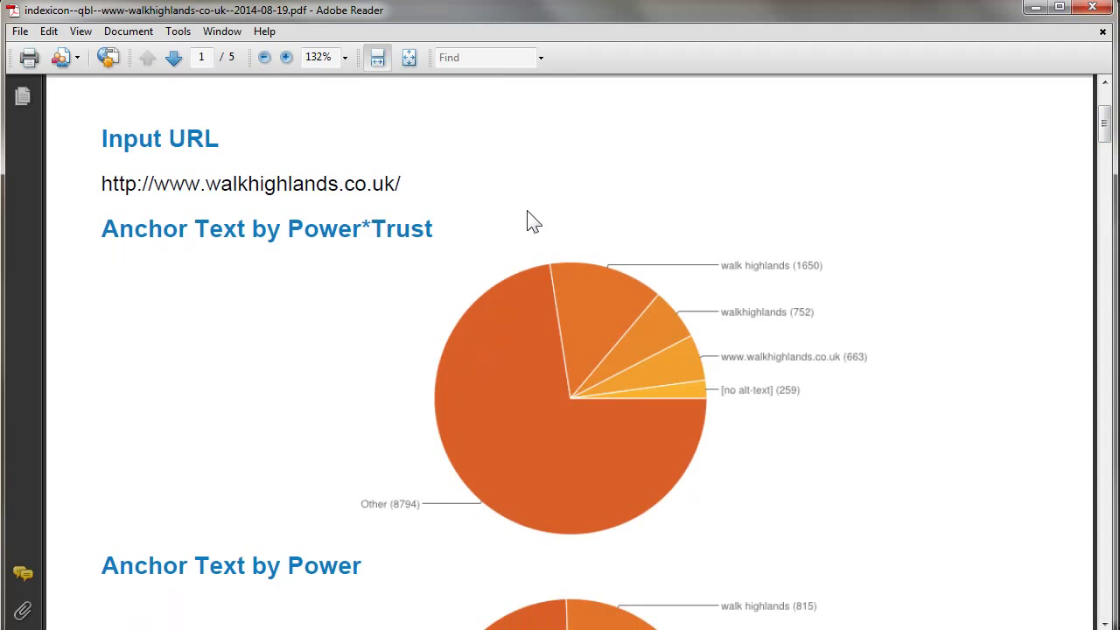
pyautogui.moveTo(1106, 132); pyautogui.dragTo(1085, 245)
pyautogui.scroll(-3, 1085, 249)
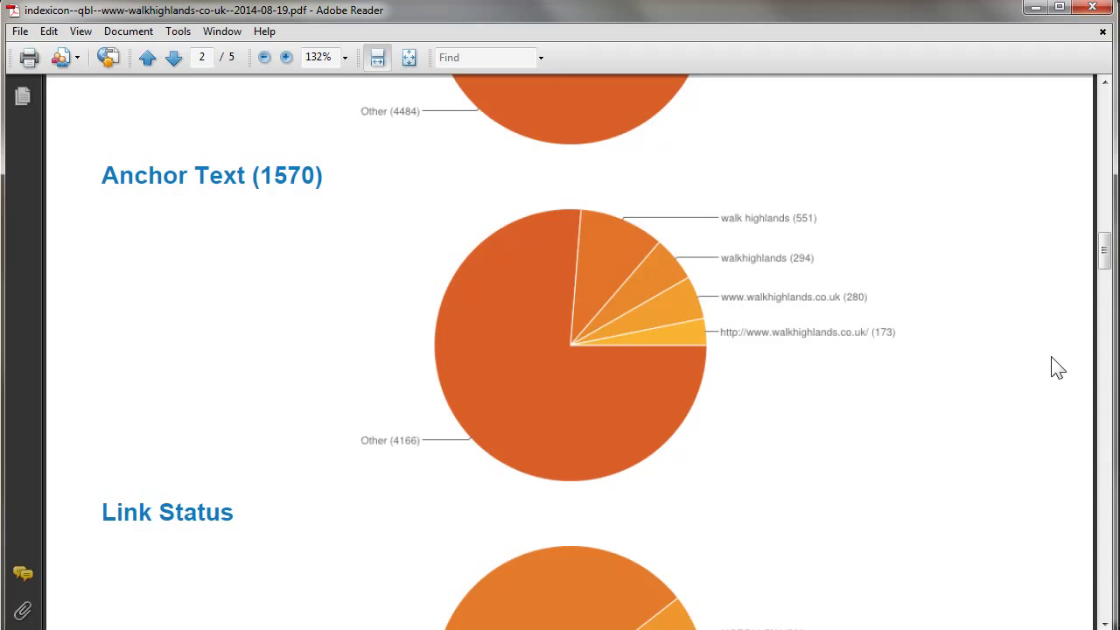
pyautogui.scroll(3, 1104, 245)
pyautogui.moveTo(1108, 247); pyautogui.dragTo(1076, 353)
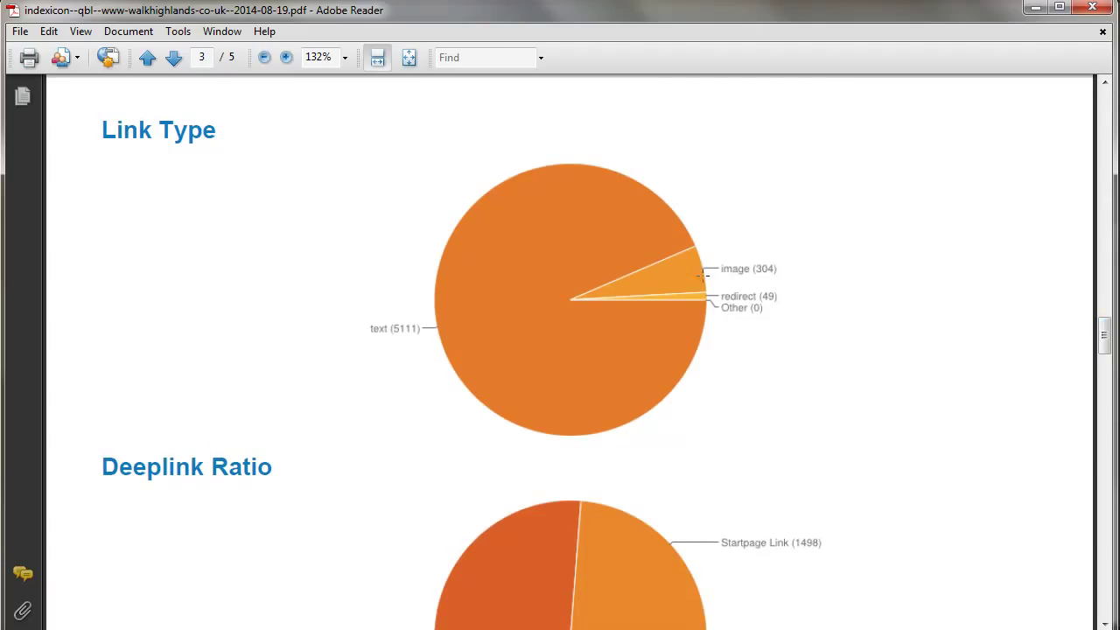
pyautogui.moveTo(1111, 349); pyautogui.dragTo(1109, 368)
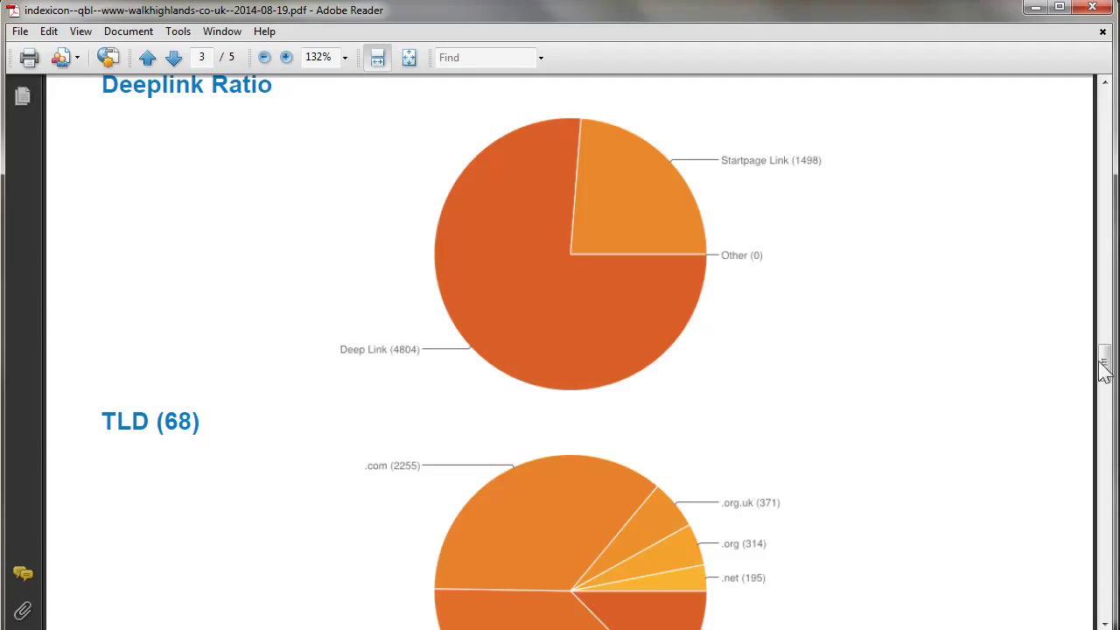
pyautogui.moveTo(1107, 367); pyautogui.dragTo(1107, 398)
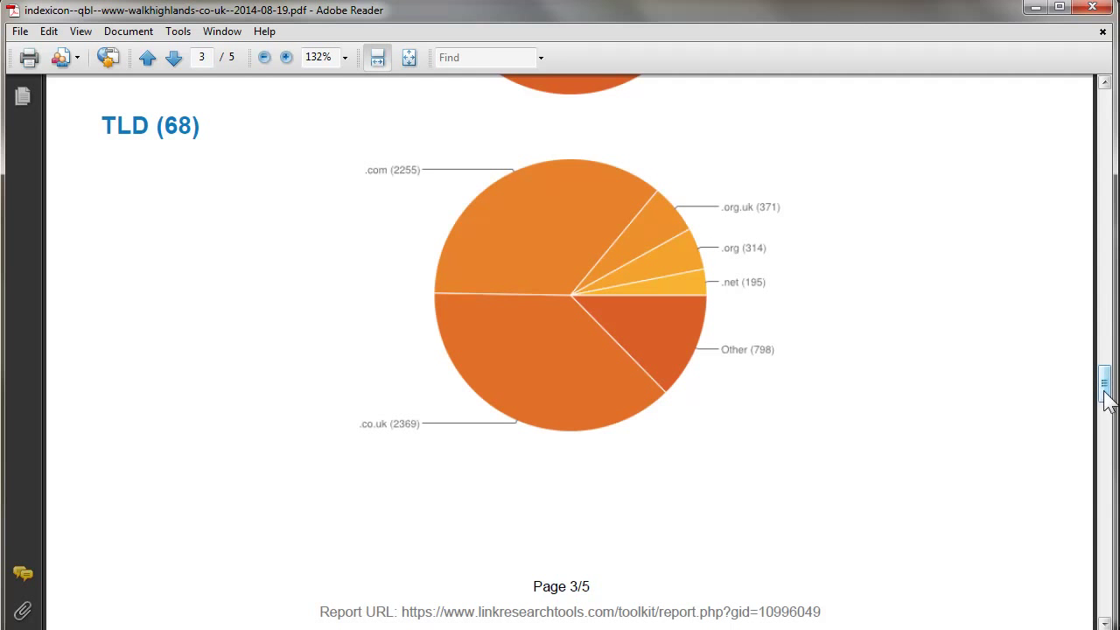
pyautogui.moveTo(1107, 379); pyautogui.dragTo(1113, 450)
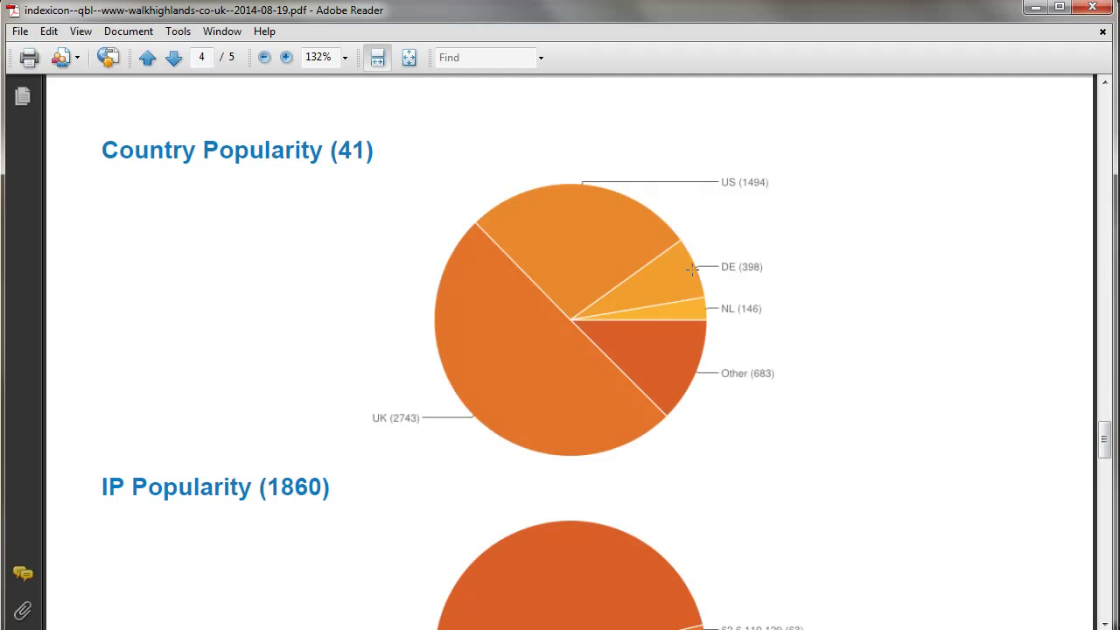
pyautogui.moveTo(1105, 446); pyautogui.dragTo(1116, 481)
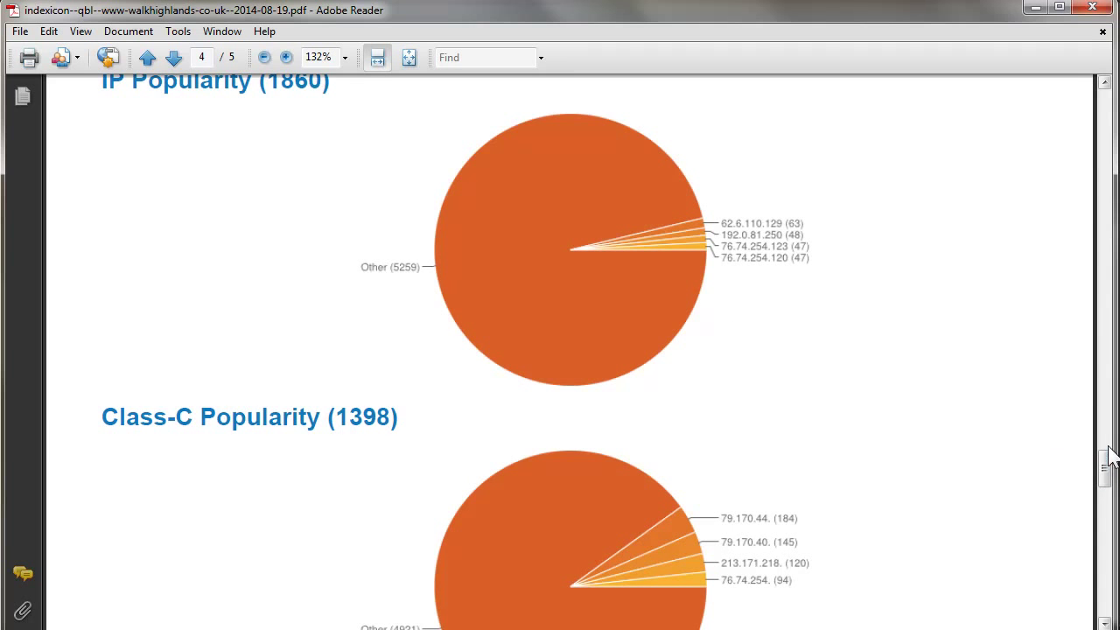
pyautogui.moveTo(1110, 455); pyautogui.dragTo(1095, 492)
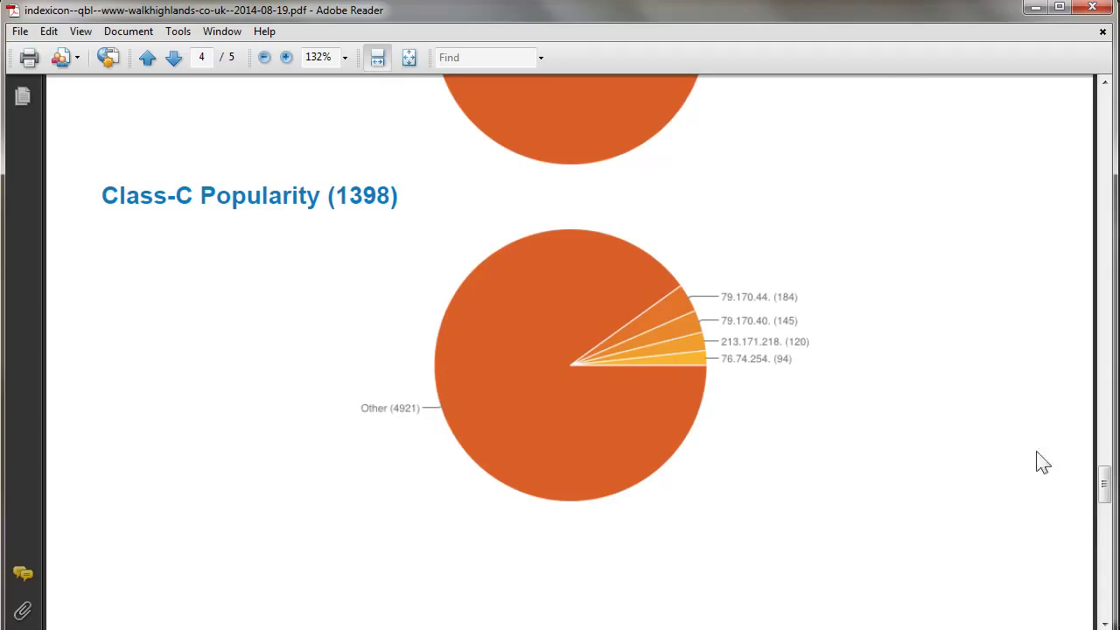
pyautogui.moveTo(1106, 490); pyautogui.dragTo(1094, 79)
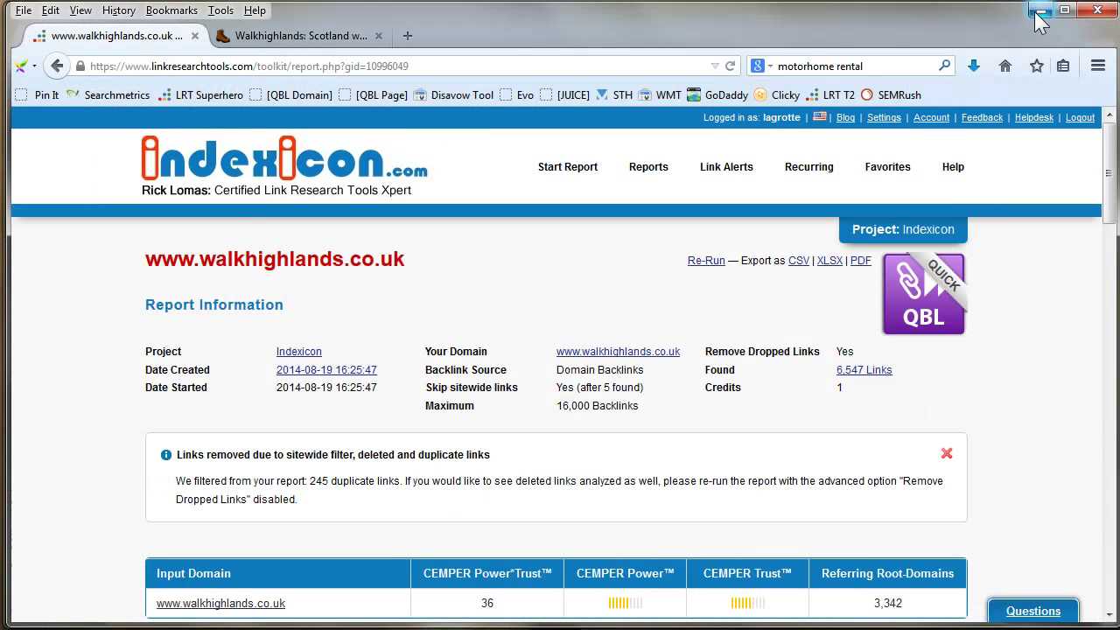
# Return from the PDF to the backlink report in the browser and export it as XLSX.
pyautogui.click(1036, 8)
pyautogui.moveTo(1110, 199)
pyautogui.mouseDown()
pyautogui.moveTo(1111, 213)
pyautogui.moveTo(1114, 200)
pyautogui.mouseUp()
pyautogui.click(831, 261)
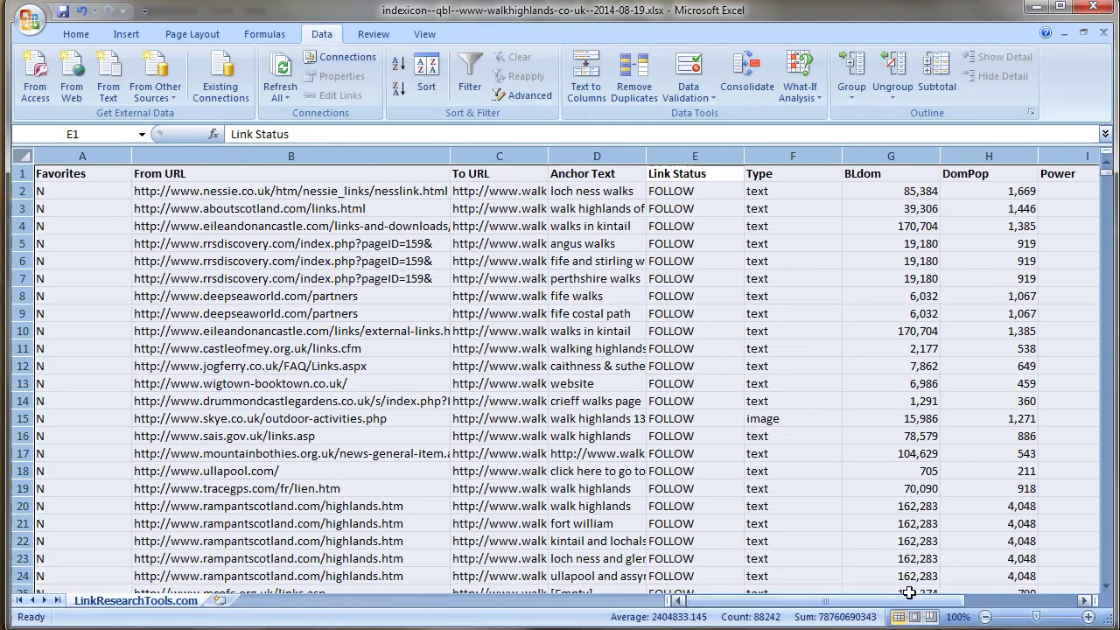
# Examine the exported backlink spreadsheet's columns and rows, including several linking pages in the From URL column.
pyautogui.moveTo(899, 602); pyautogui.dragTo(853, 602)
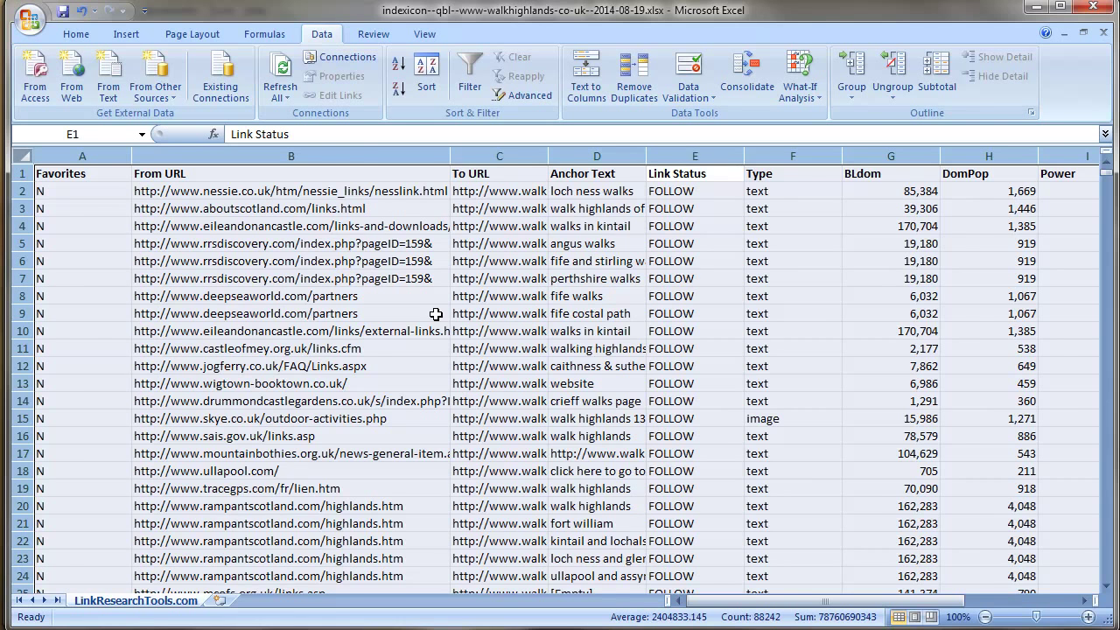
pyautogui.moveTo(810, 602); pyautogui.dragTo(892, 610)
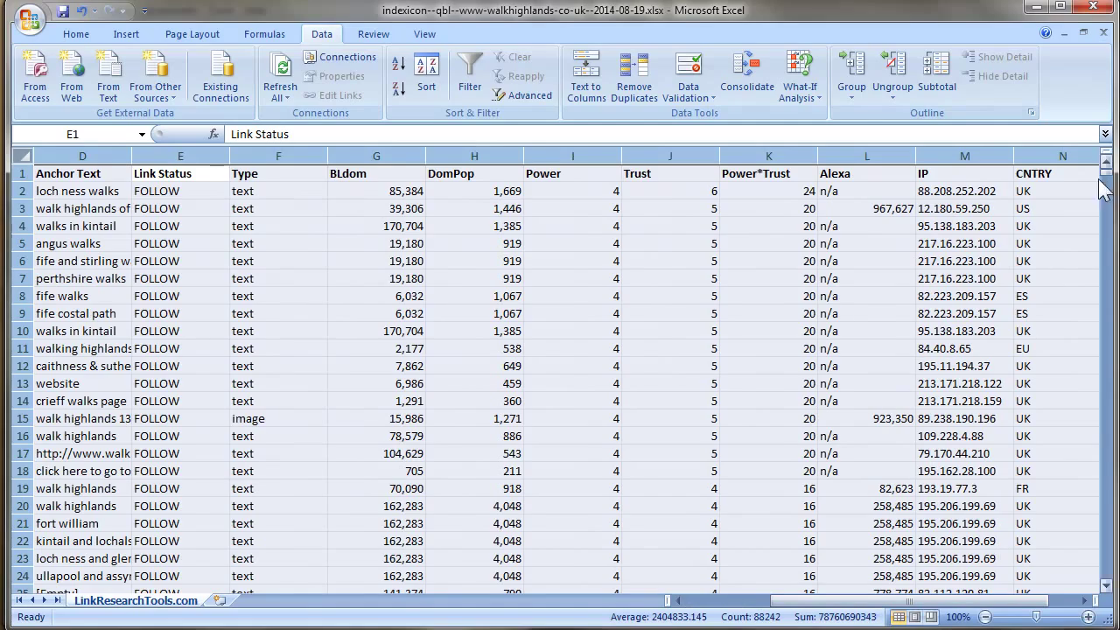
pyautogui.moveTo(1105, 190); pyautogui.dragTo(1109, 193)
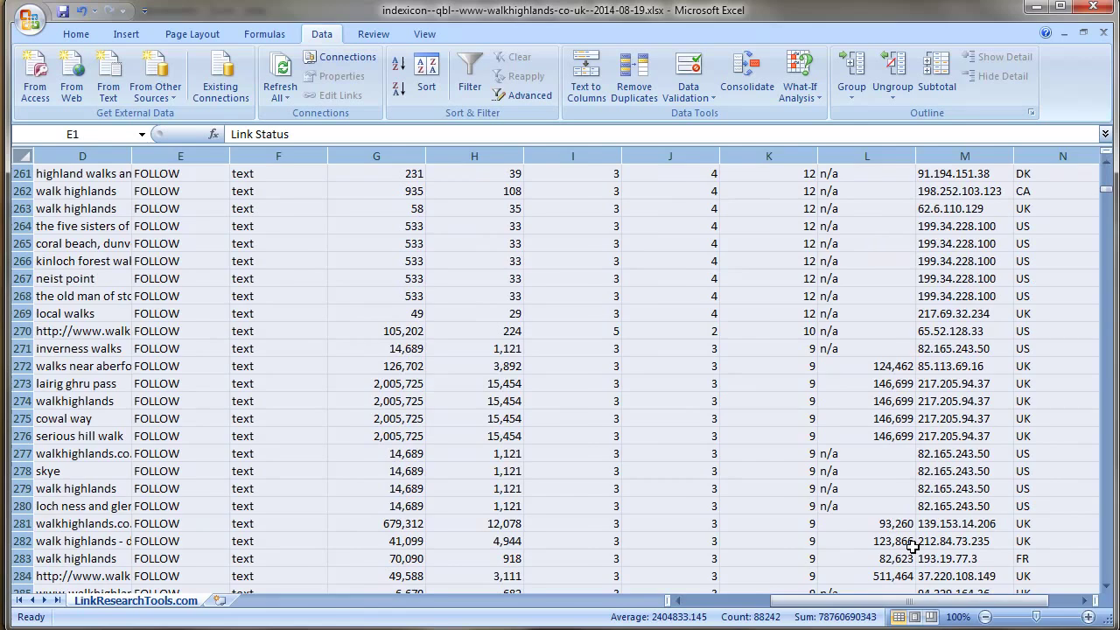
pyautogui.moveTo(893, 602); pyautogui.dragTo(760, 604)
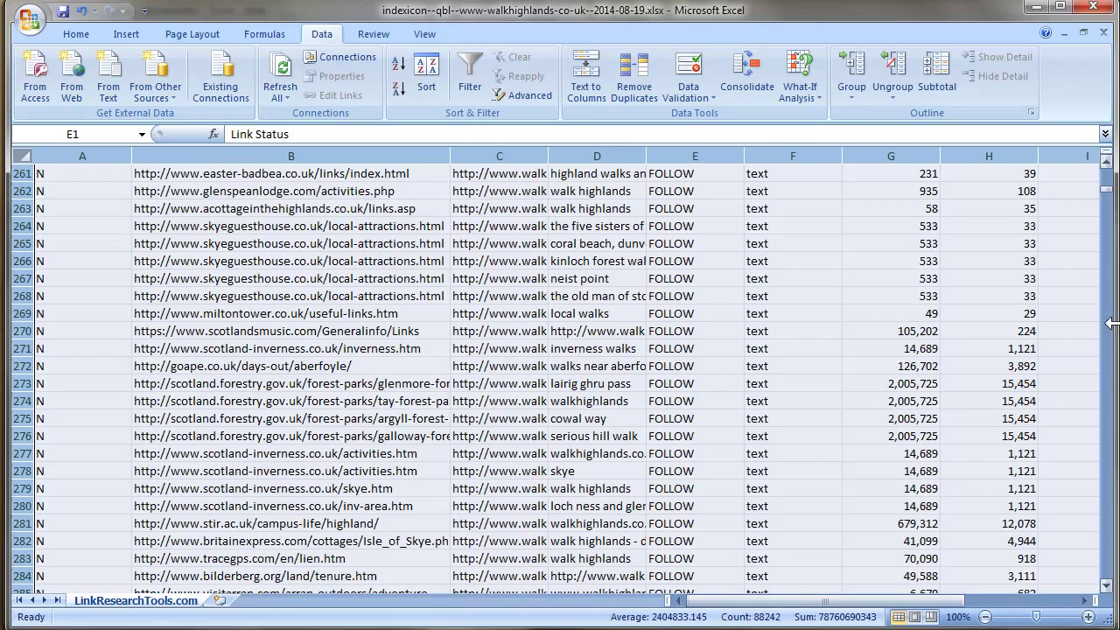
pyautogui.moveTo(1106, 189); pyautogui.dragTo(1108, 174)
pyautogui.click(377, 226)
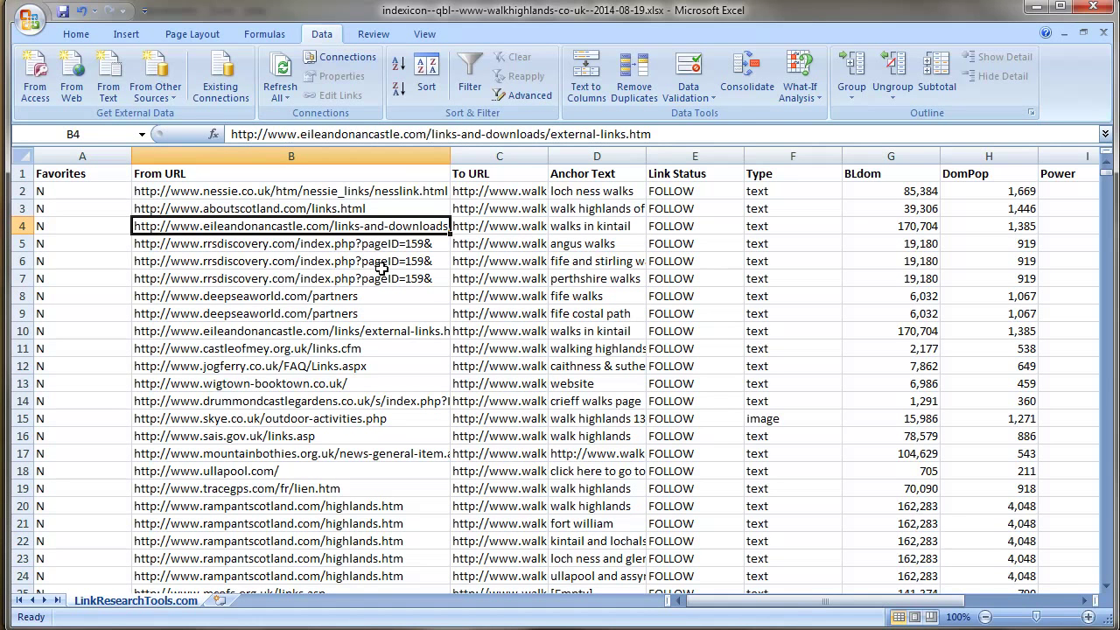
pyautogui.click(266, 300)
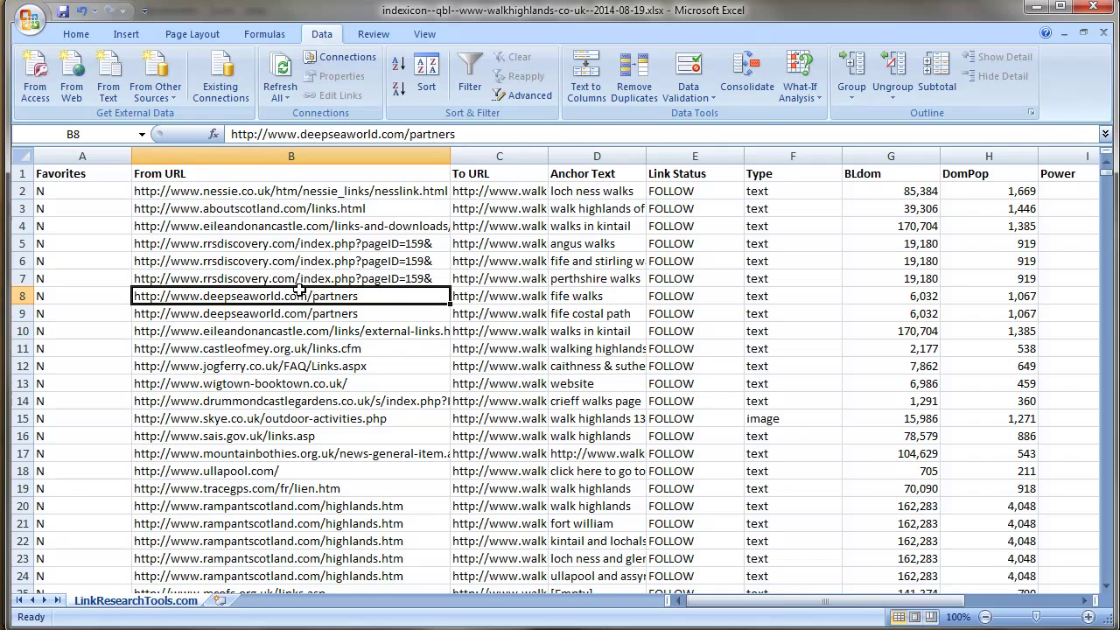
pyautogui.click(243, 422)
pyautogui.click(255, 438)
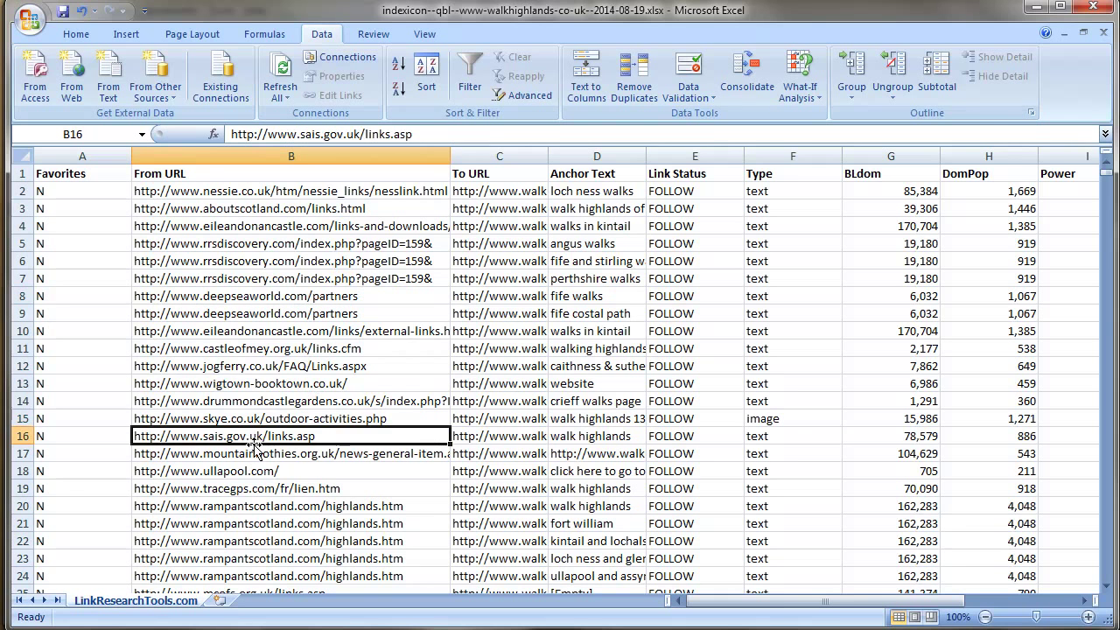
pyautogui.click(263, 419)
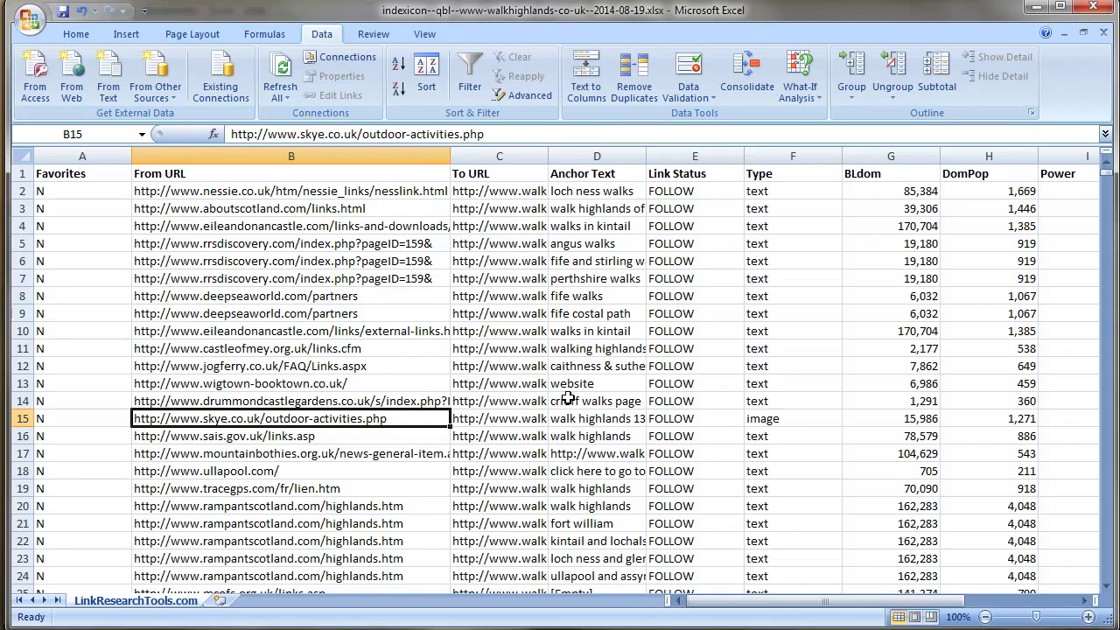
# Widen the To URL column enough to make the full target page addresses readable.
pyautogui.moveTo(1107, 175)
pyautogui.mouseDown()
pyautogui.moveTo(1109, 196)
pyautogui.moveTo(1108, 162)
pyautogui.mouseUp()
pyautogui.moveTo(775, 604); pyautogui.dragTo(831, 604)
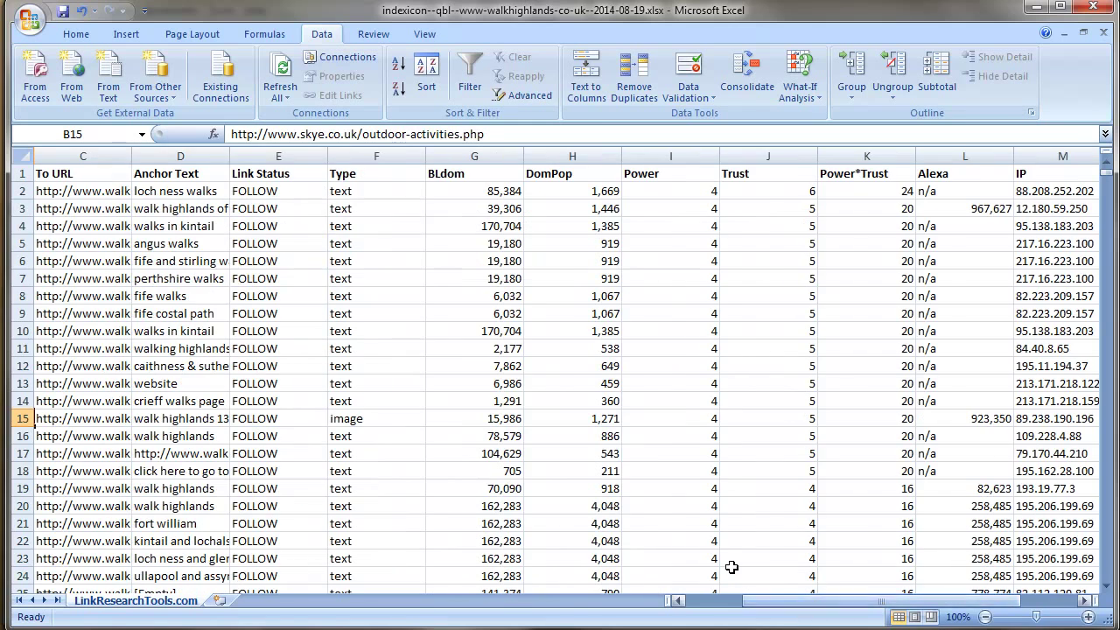
pyautogui.moveTo(132, 157); pyautogui.dragTo(417, 156)
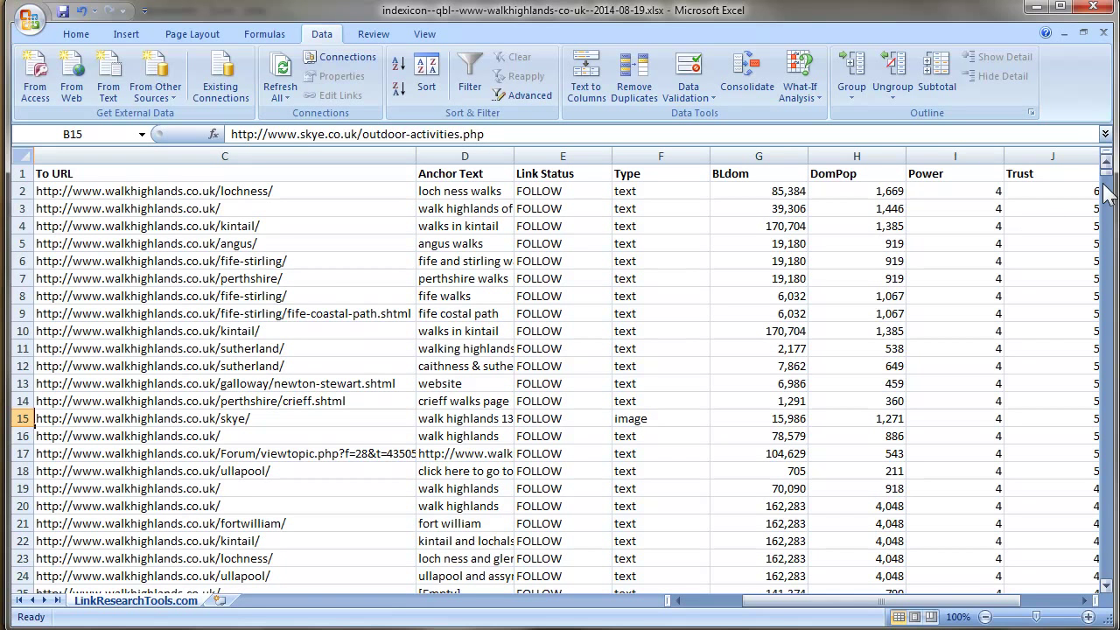
# Inspect the image entry in the Type column at row 15 and select the whole DomPop column.
pyautogui.moveTo(1108, 177); pyautogui.dragTo(645, 192)
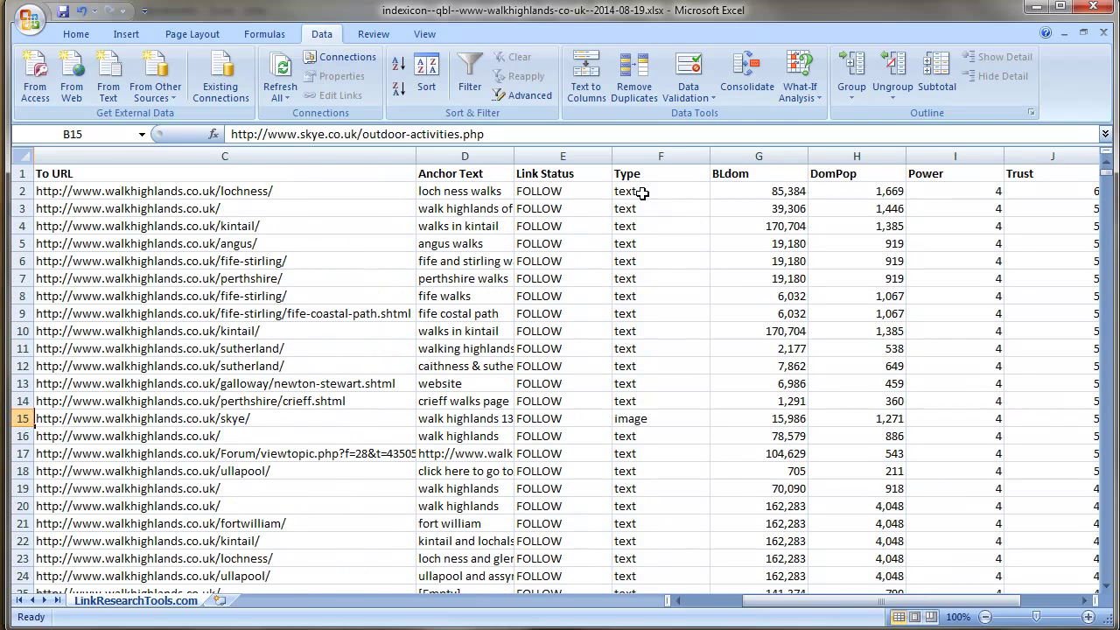
pyautogui.click(646, 401)
pyautogui.click(654, 418)
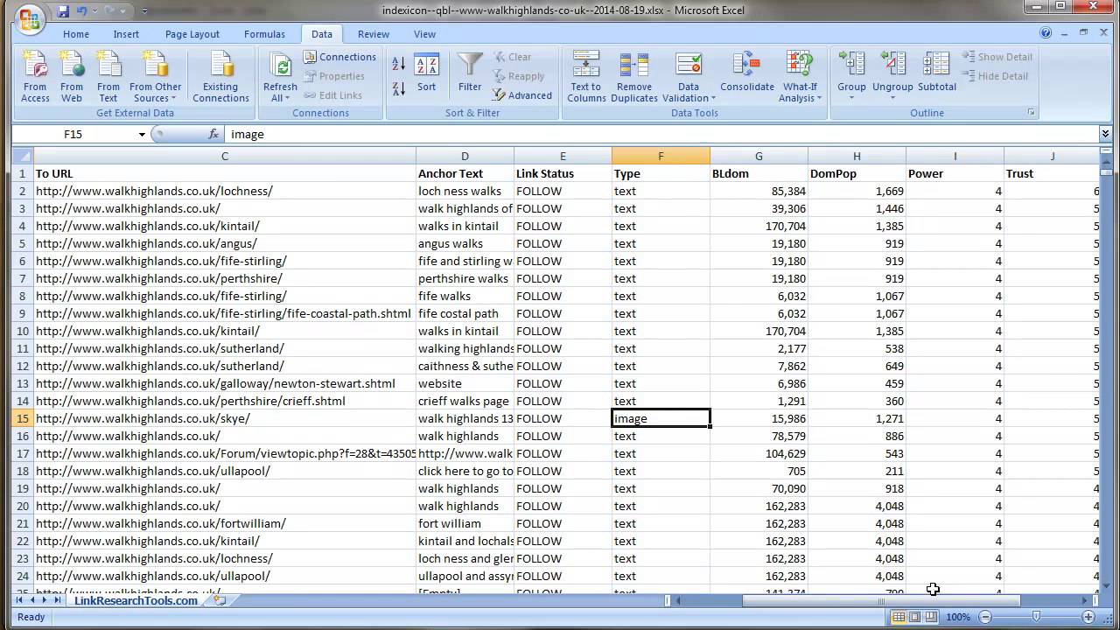
pyautogui.moveTo(921, 602); pyautogui.dragTo(949, 604)
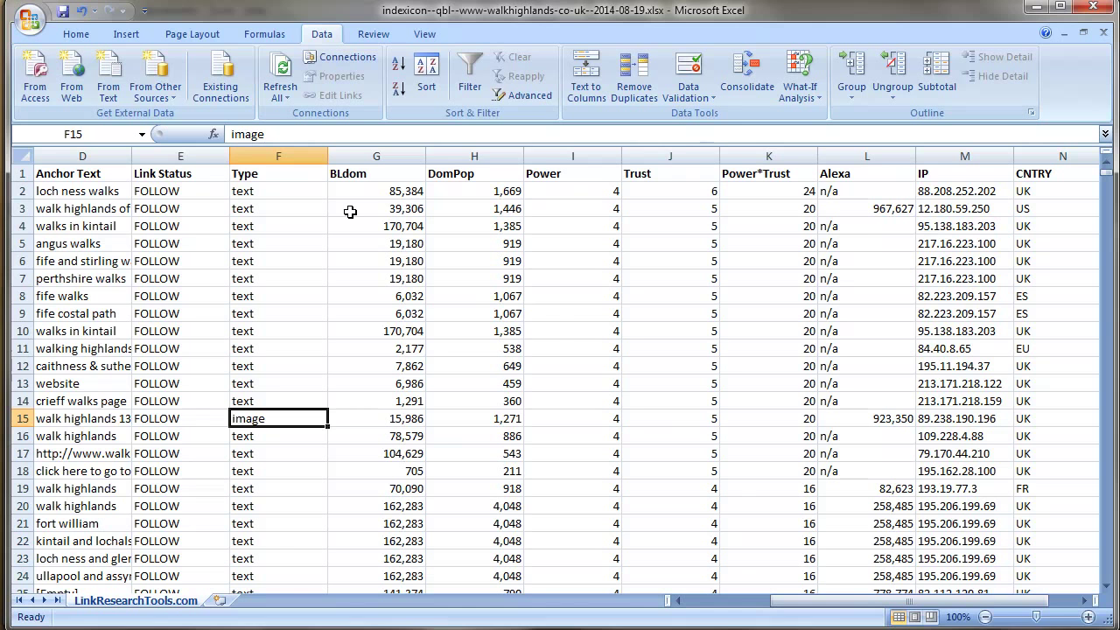
pyautogui.click(477, 154)
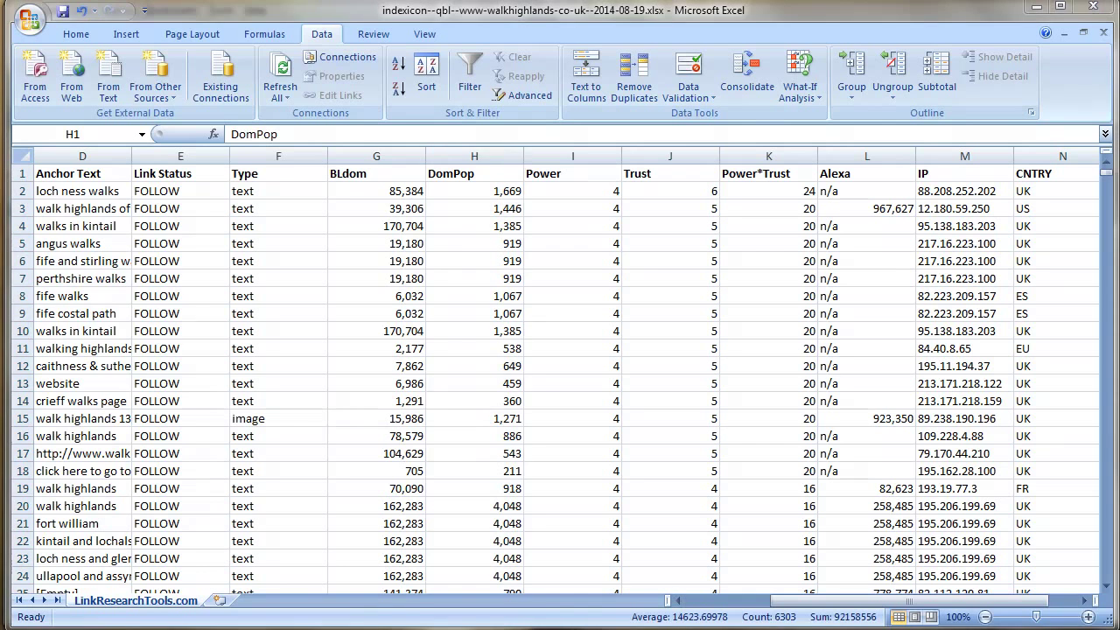
pyautogui.click(477, 153)
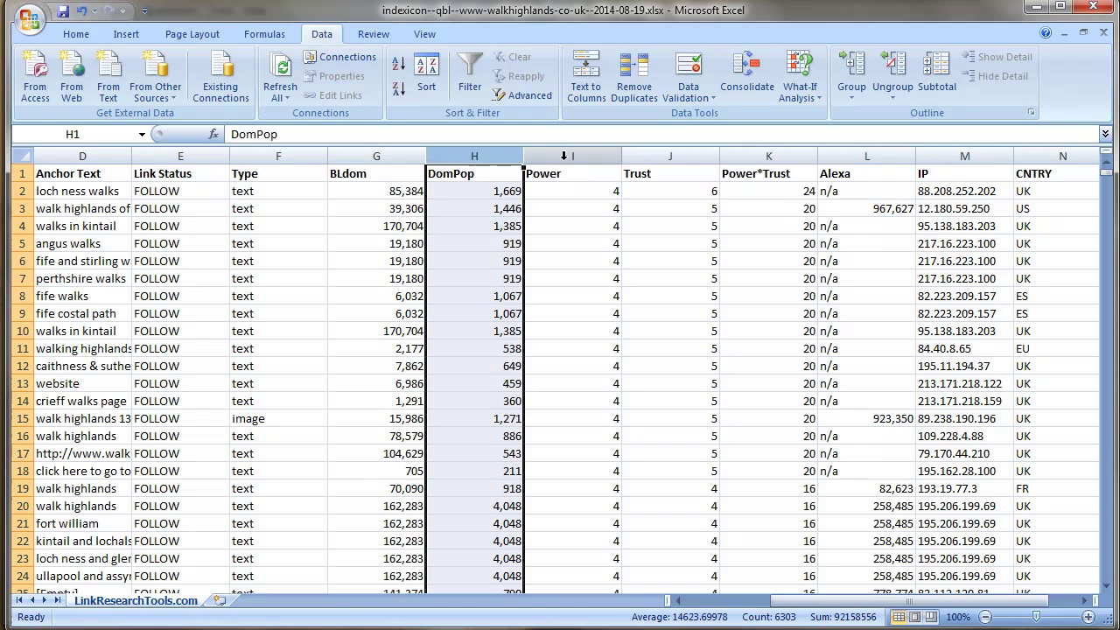
# Examine the backlink strength metrics by selecting the whole Power, Trust and Power*Trust columns one after another.
pyautogui.click(566, 155)
pyautogui.click(660, 155)
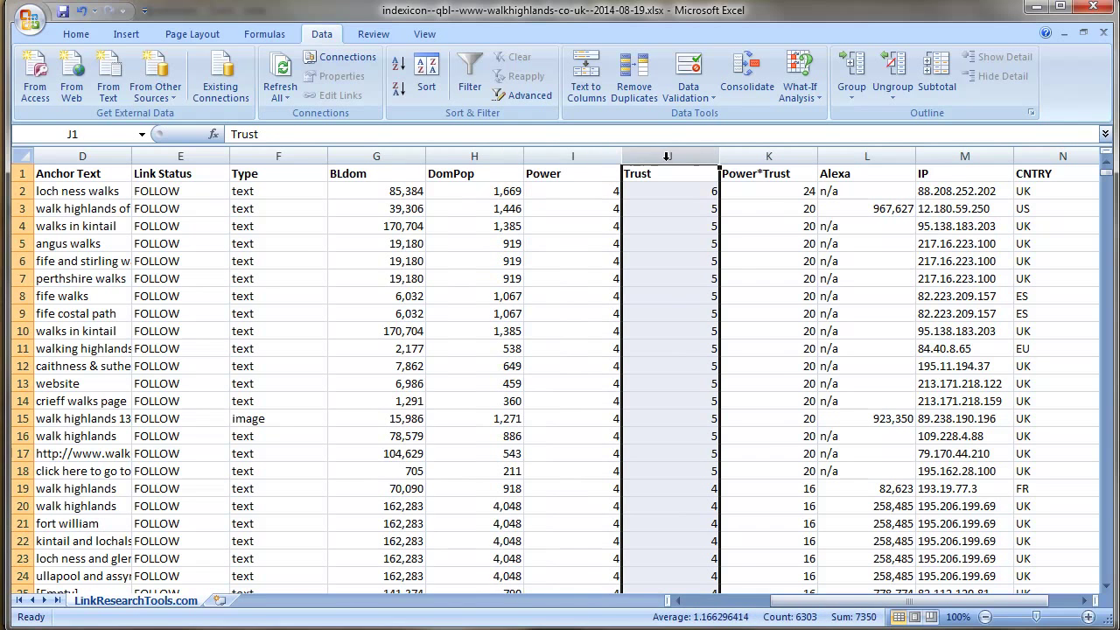
pyautogui.click(616, 155)
pyautogui.click(652, 154)
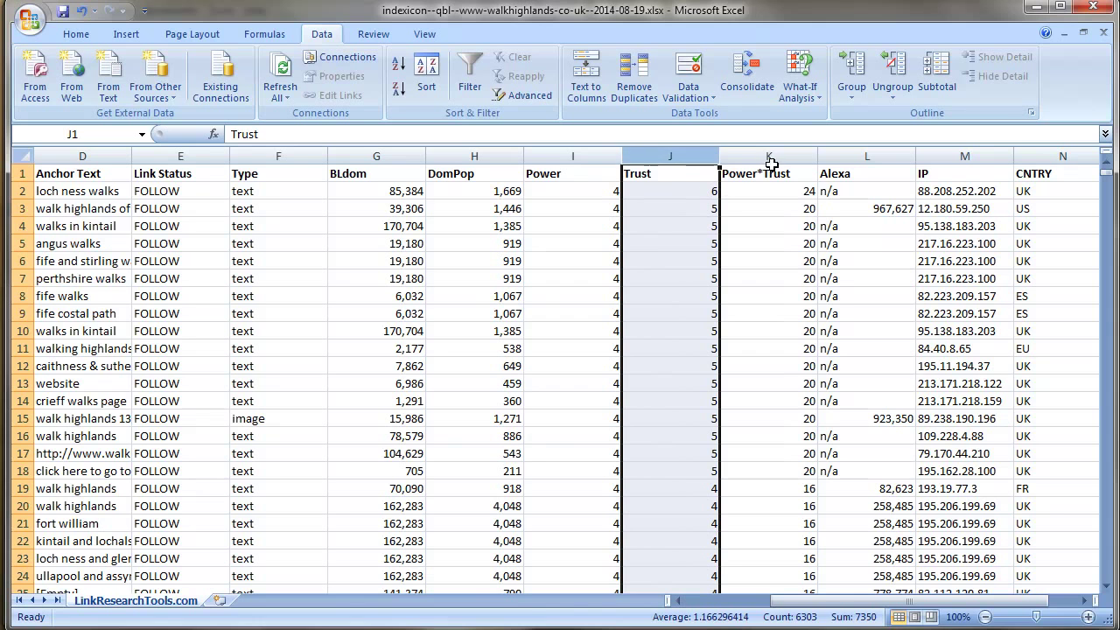
pyautogui.click(568, 155)
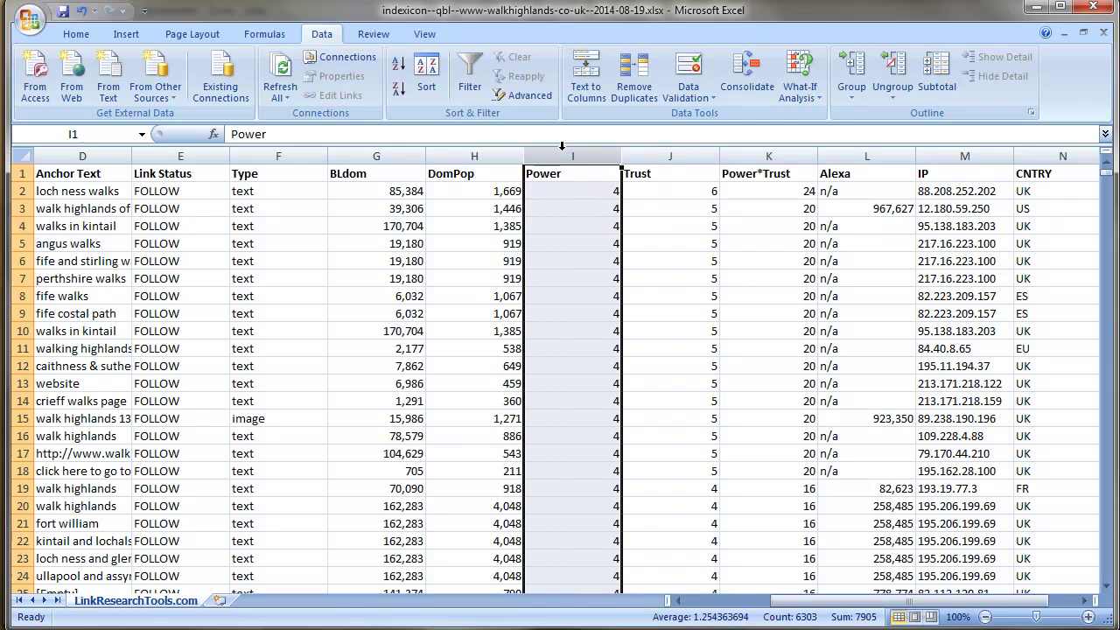
pyautogui.click(661, 154)
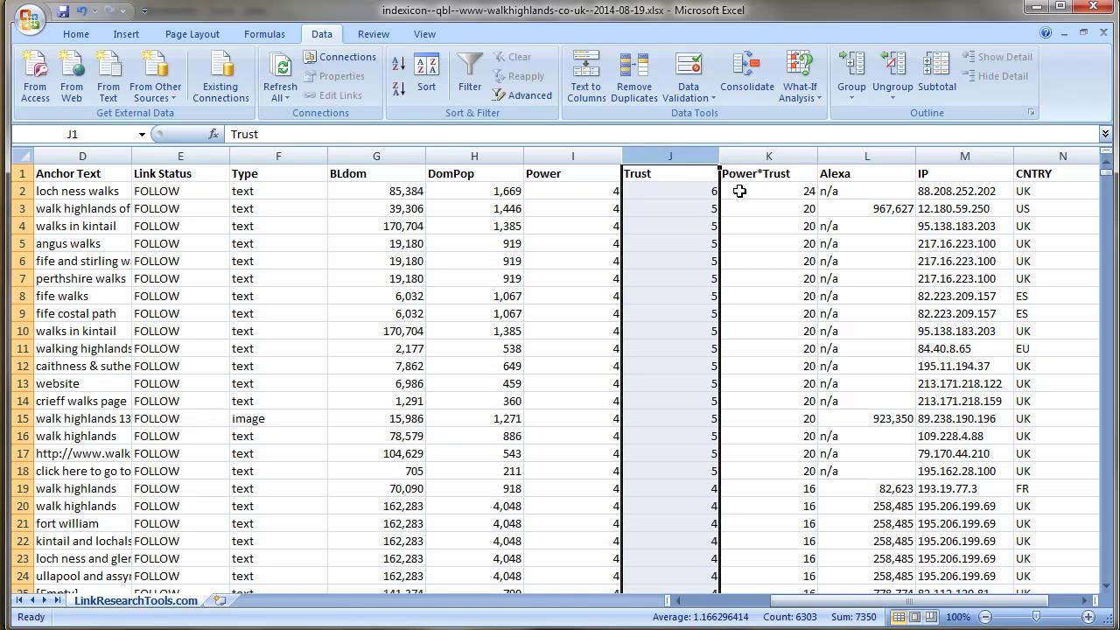
pyautogui.click(764, 154)
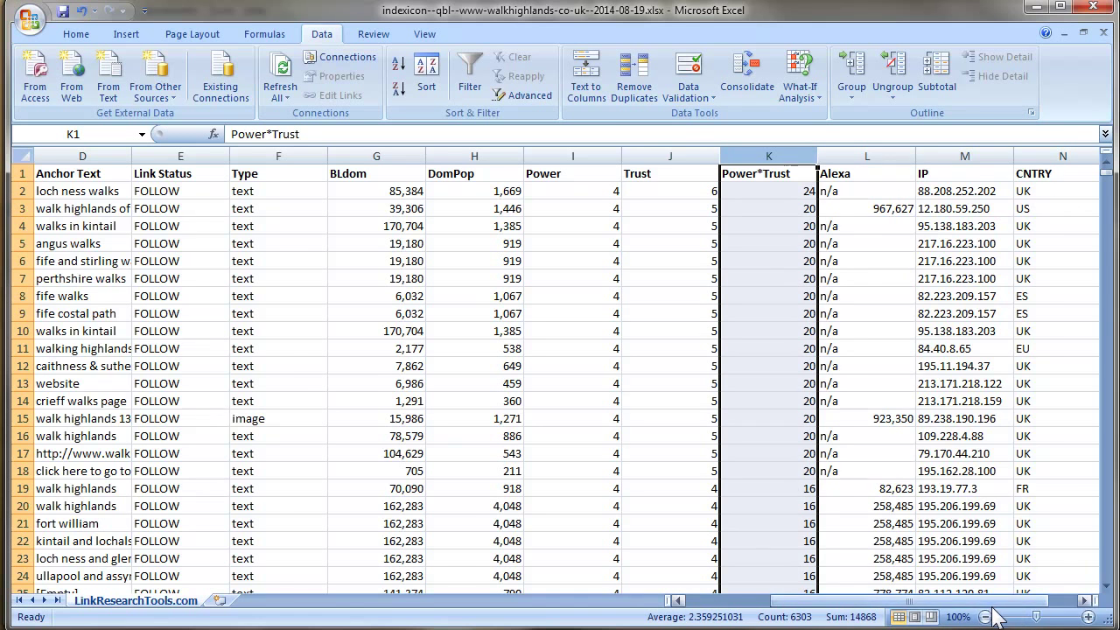
# Inspect the whole IP and CNTRY columns of the spreadsheet and switch to the Indexicon homepage in the browser.
pyautogui.moveTo(998, 601); pyautogui.dragTo(1019, 600)
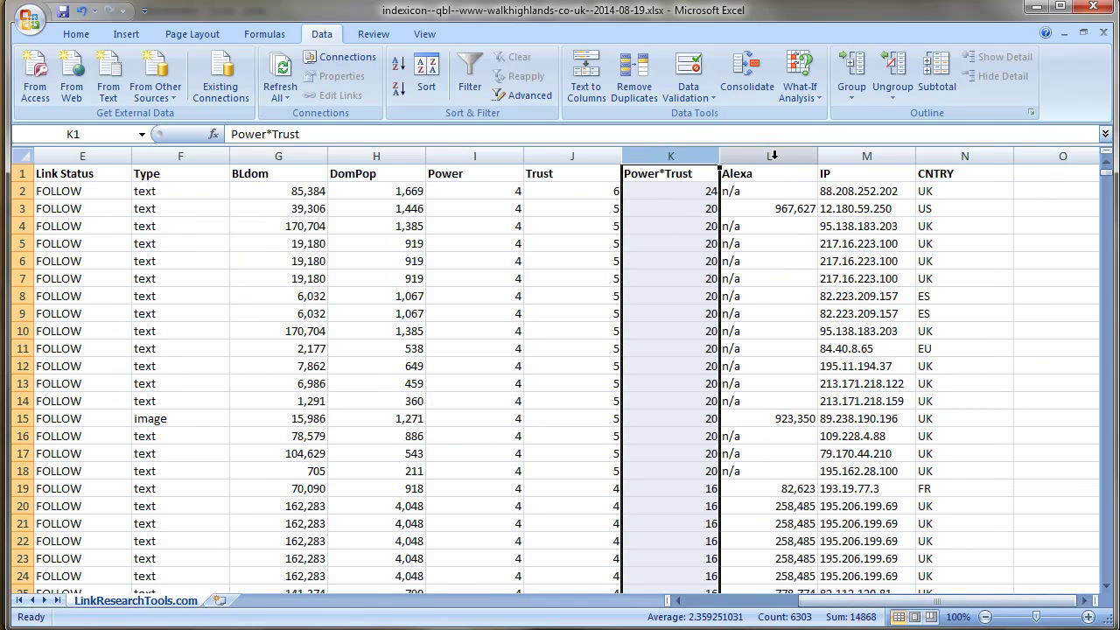
pyautogui.click(862, 157)
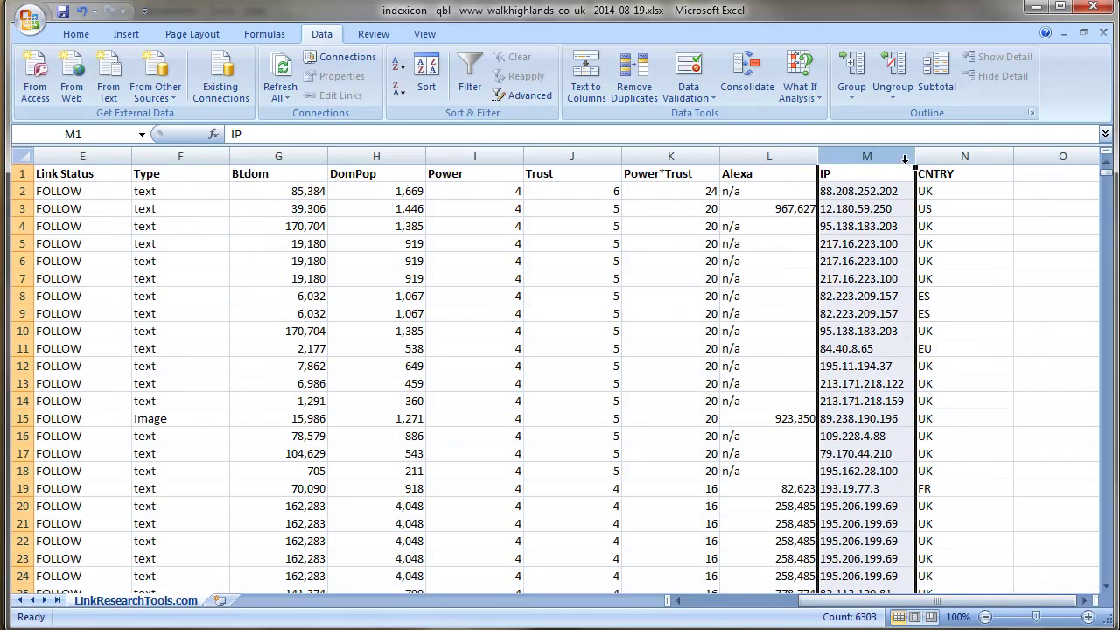
pyautogui.click(952, 156)
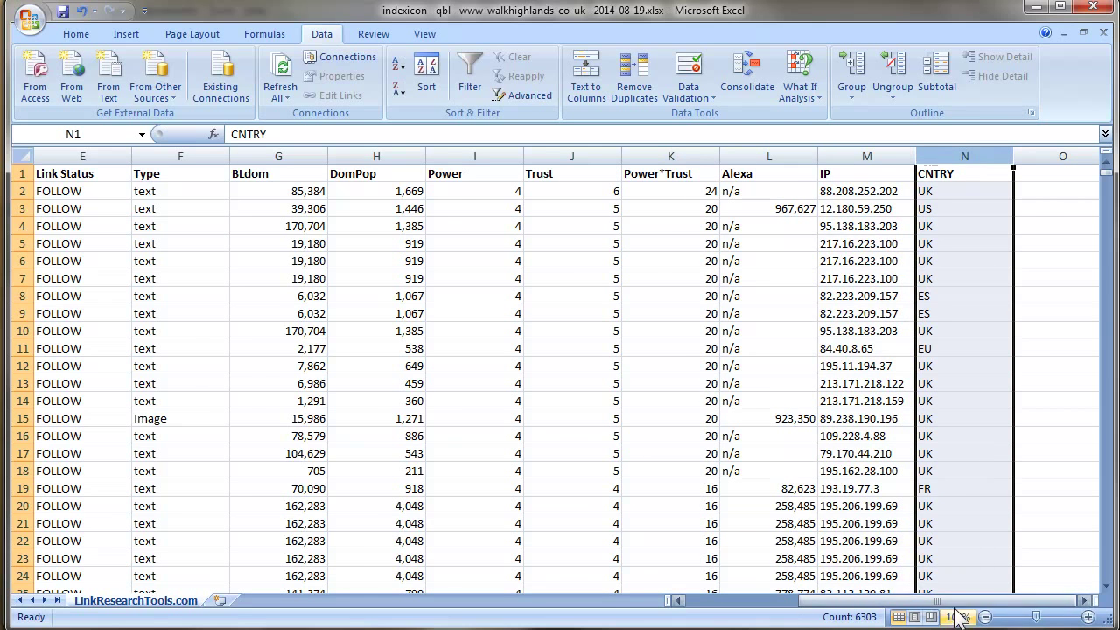
pyautogui.moveTo(951, 602); pyautogui.dragTo(822, 612)
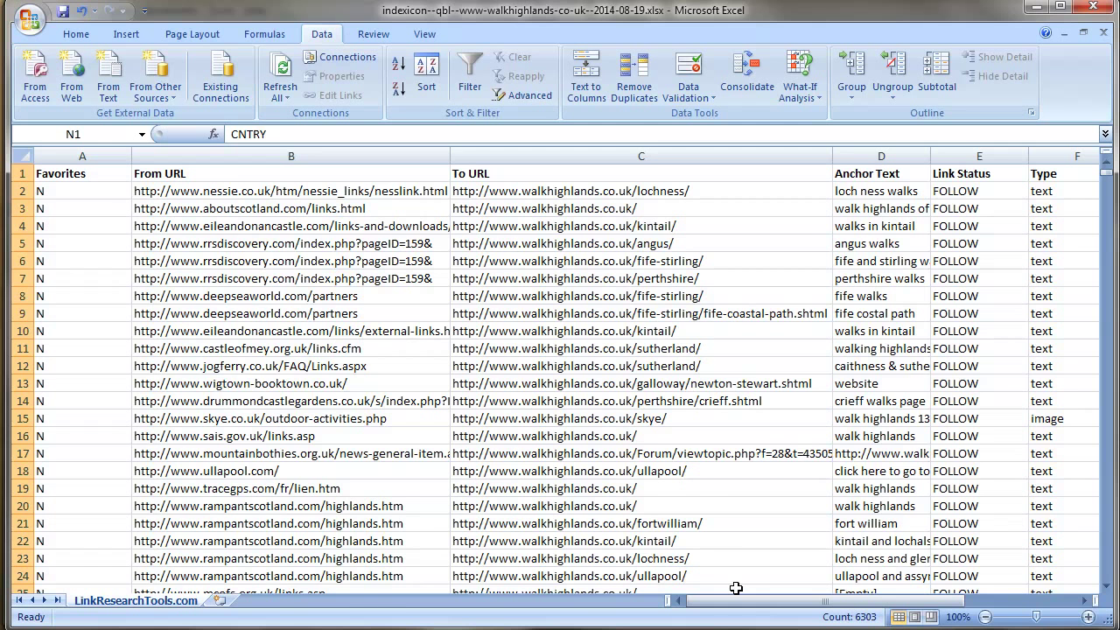
pyautogui.hotkey('alt', 'Tab')
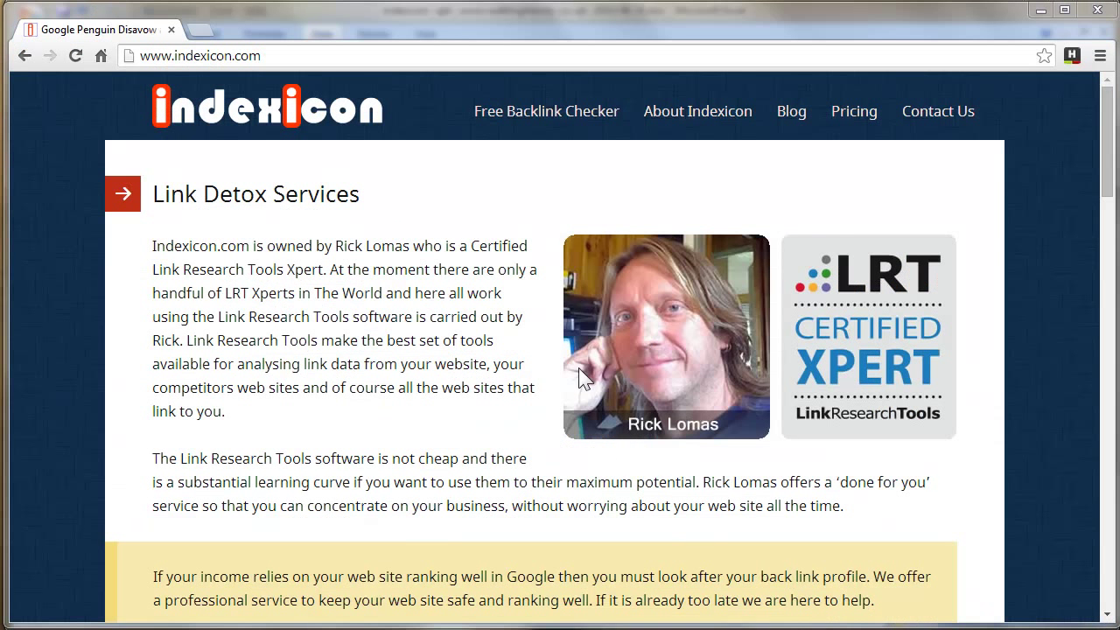